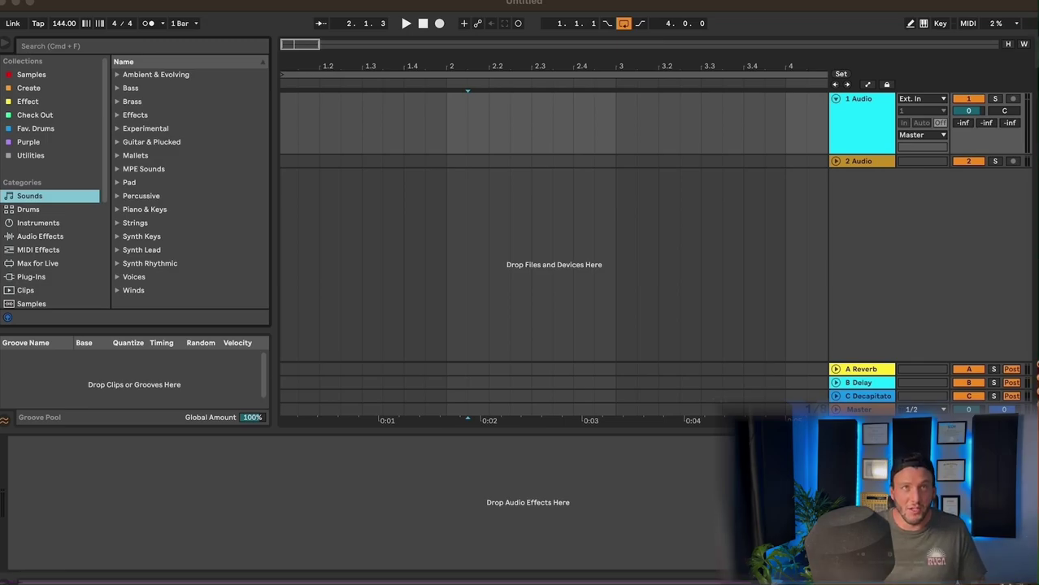
Step: Delete the second audio track
{"action": "left_click", "coordinate": [867, 163]}
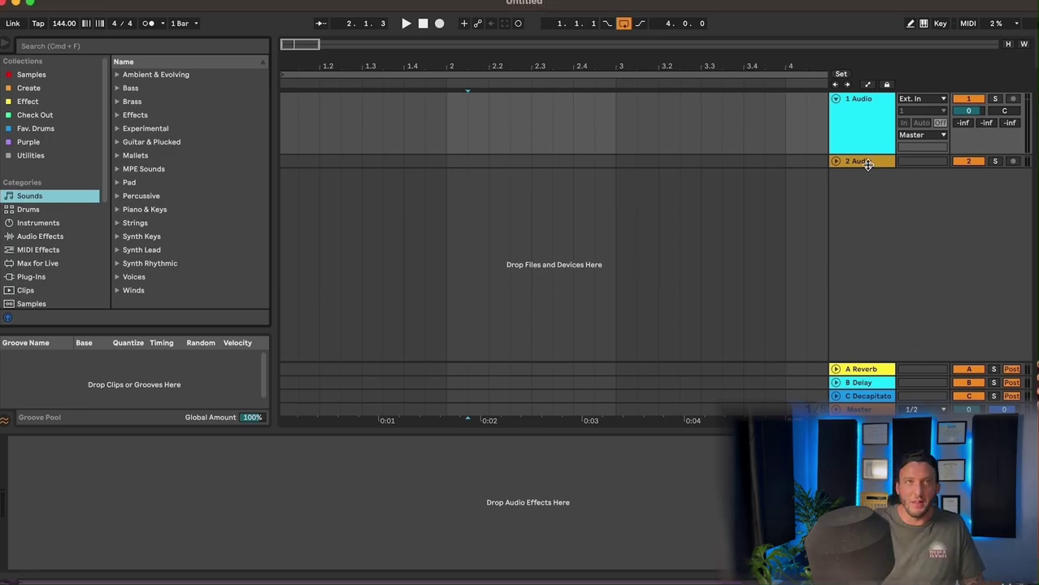
{"action": "left_click", "coordinate": [867, 163]}
{"action": "key", "text": "Delete"}
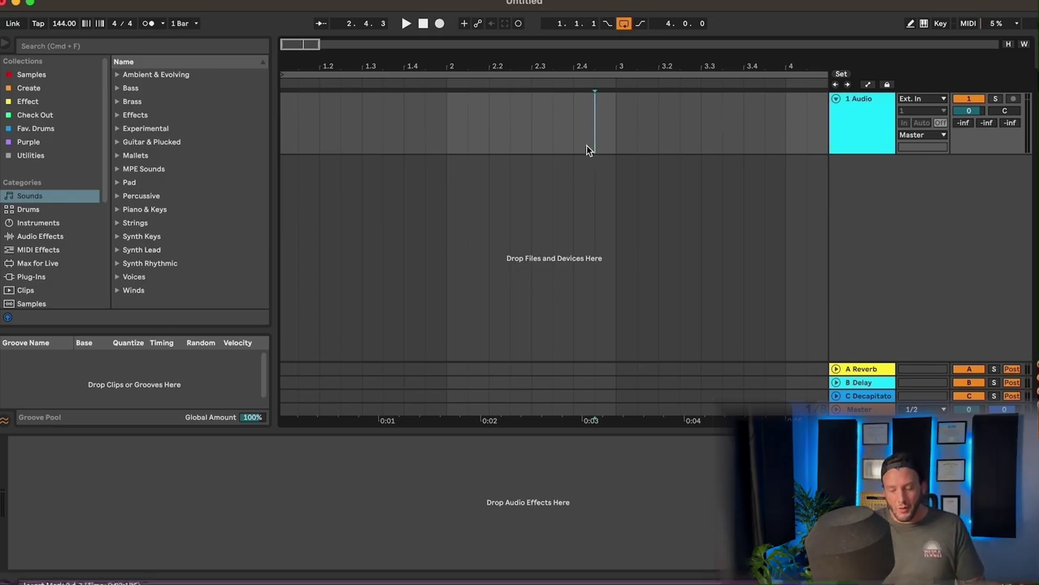
Step: Search 'snare' and place ABN_JC_Snare_shtow, RKU_JC_snare_chucka and a drill sample along track 1
{"action": "key", "text": "super+f"}
{"action": "type", "text": "snare"}
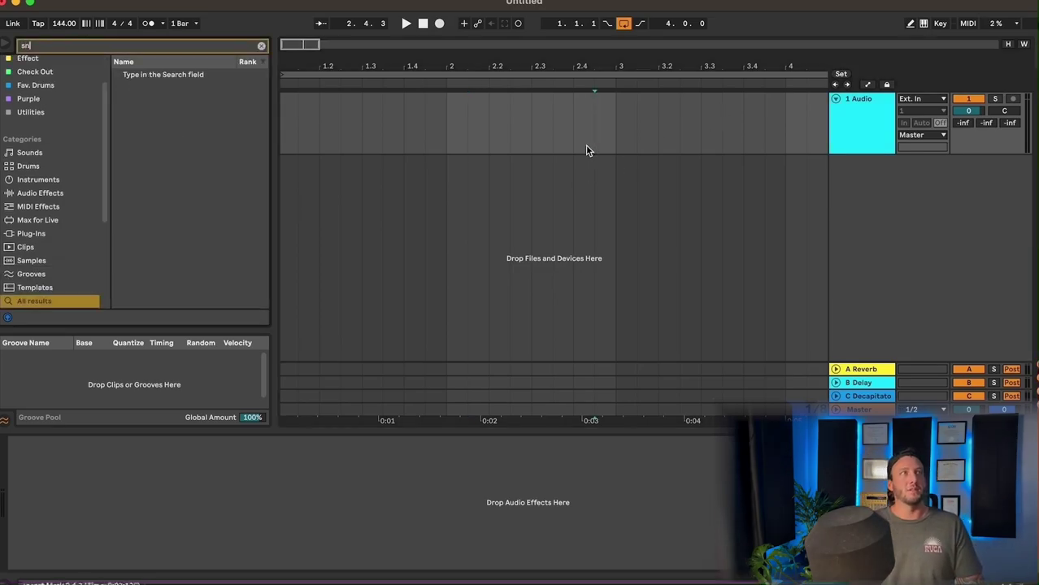
{"action": "left_click", "coordinate": [209, 199]}
{"action": "left_click_drag", "start_coordinate": [277, 157], "coordinate": [284, 138]}
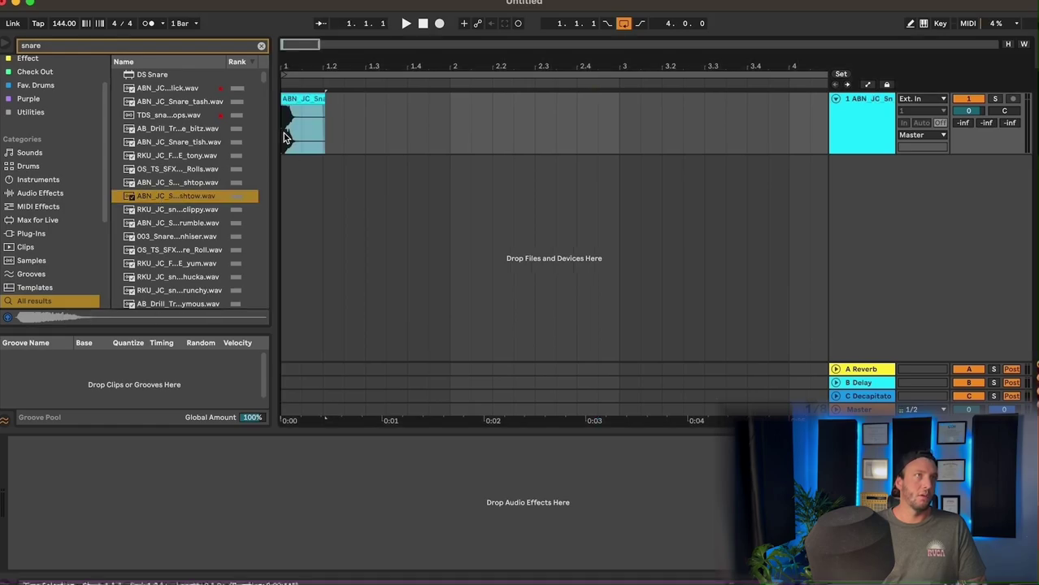
{"action": "left_click", "coordinate": [182, 254]}
{"action": "left_click", "coordinate": [162, 276]}
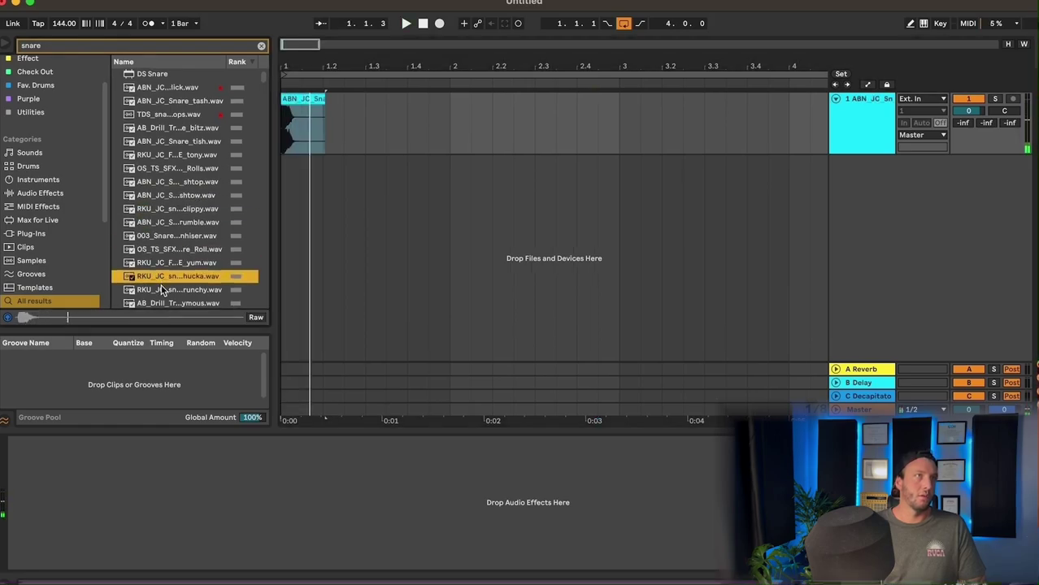
{"action": "scroll", "coordinate": [161, 277], "scroll_direction": "down", "scroll_amount": 1}
{"action": "left_click_drag", "start_coordinate": [163, 276], "coordinate": [370, 121]}
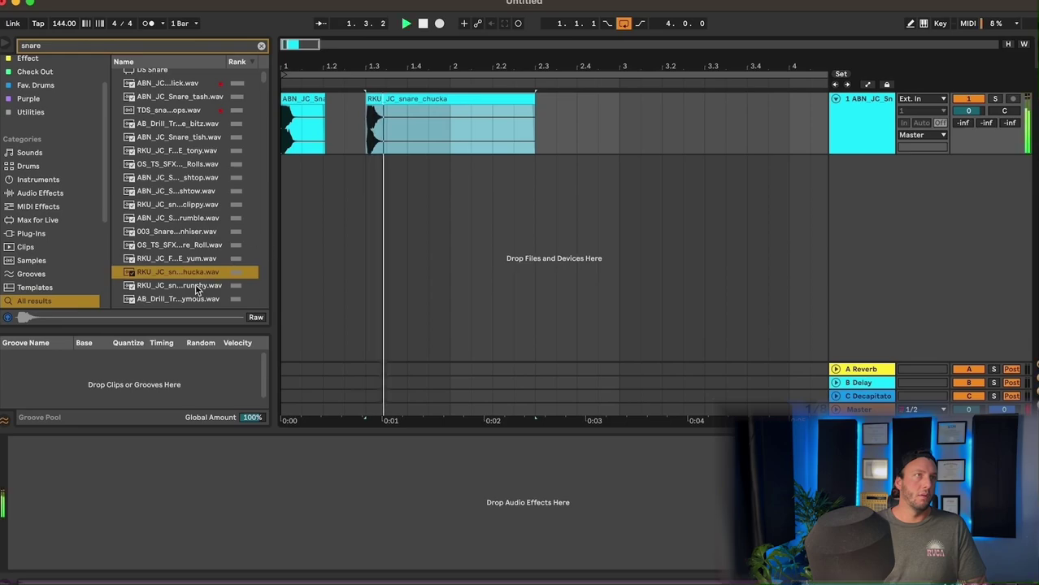
{"action": "scroll", "coordinate": [180, 247], "scroll_direction": "down", "scroll_amount": 5}
{"action": "left_click_drag", "start_coordinate": [179, 246], "coordinate": [590, 122]}
Step: Search the browser for 'kick' and preview a kick sample
{"action": "left_click", "coordinate": [262, 47]}
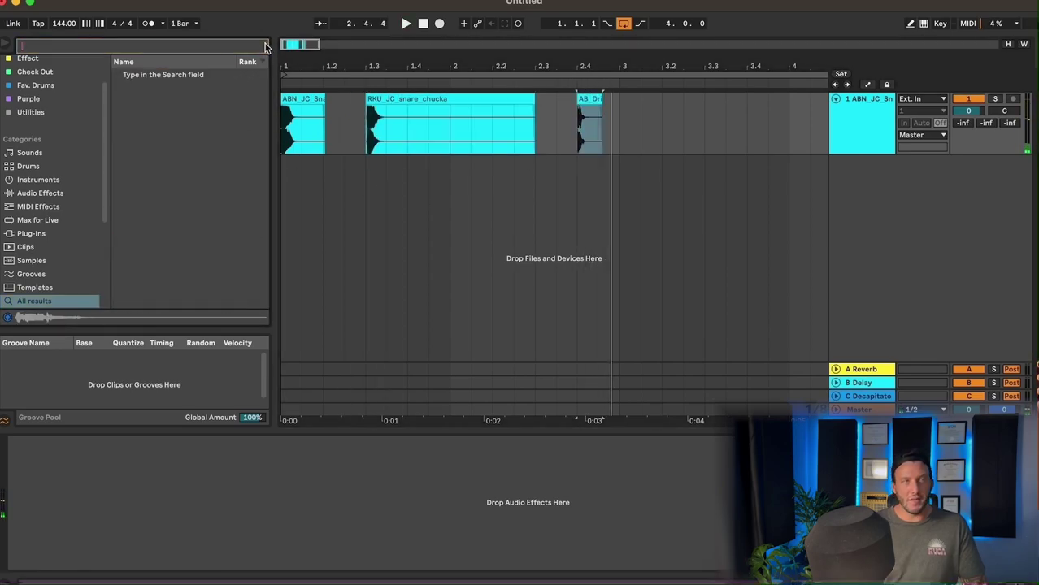
{"action": "type", "text": "kick"}
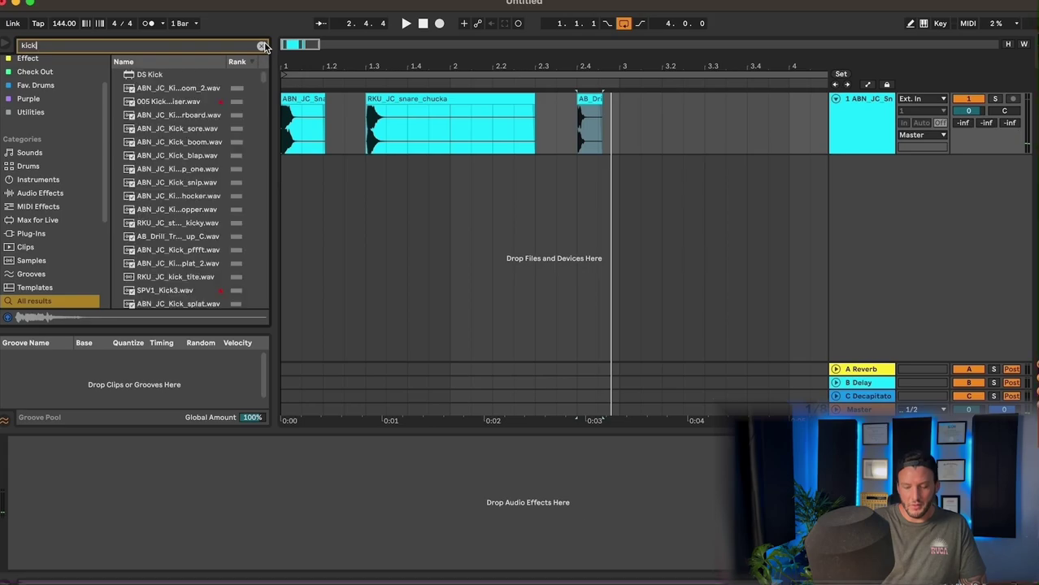
{"action": "left_click", "coordinate": [189, 157]}
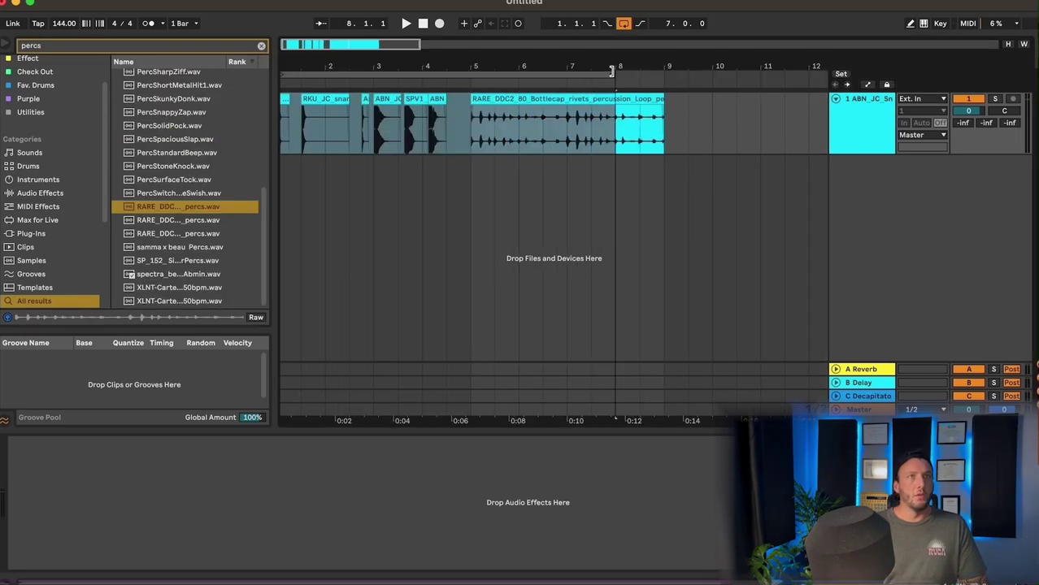
Step: Load XLNT-Glitch Rack 27 OTTs.adg onto track 1 and play the drum clips through it
{"action": "left_click", "coordinate": [847, 118]}
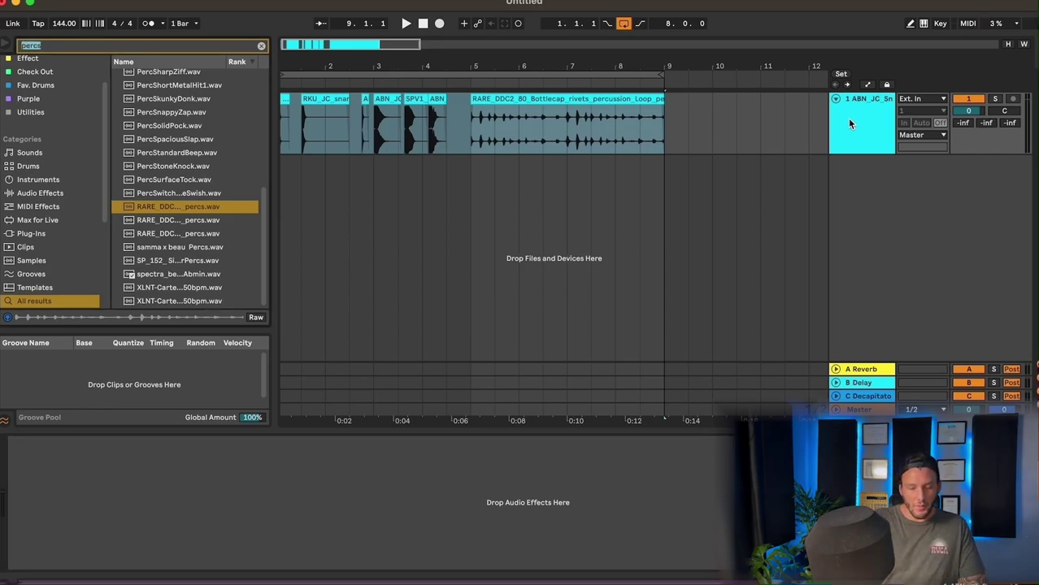
{"action": "type", "text": "27"}
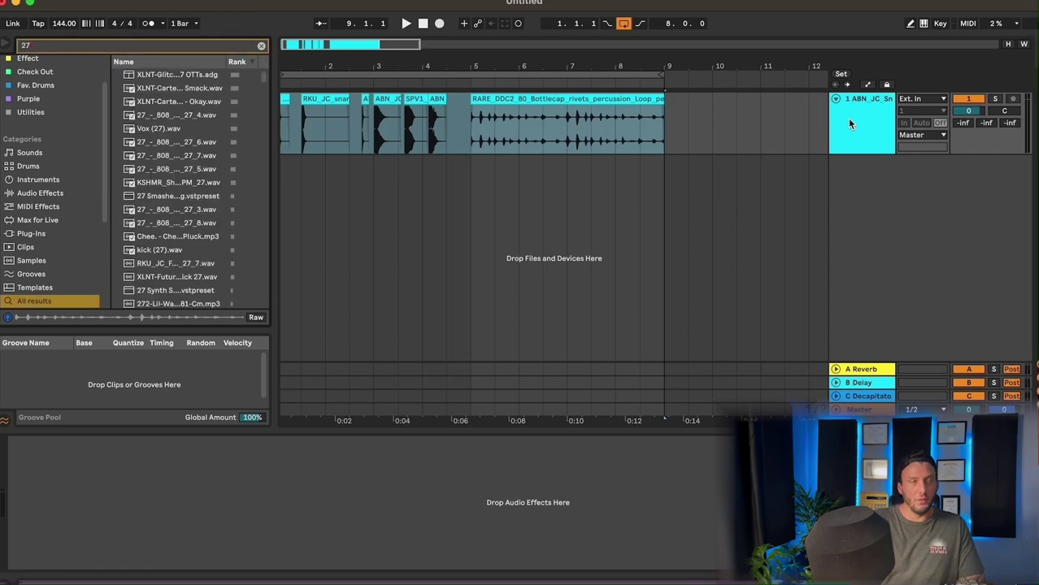
{"action": "key", "text": "Down"}
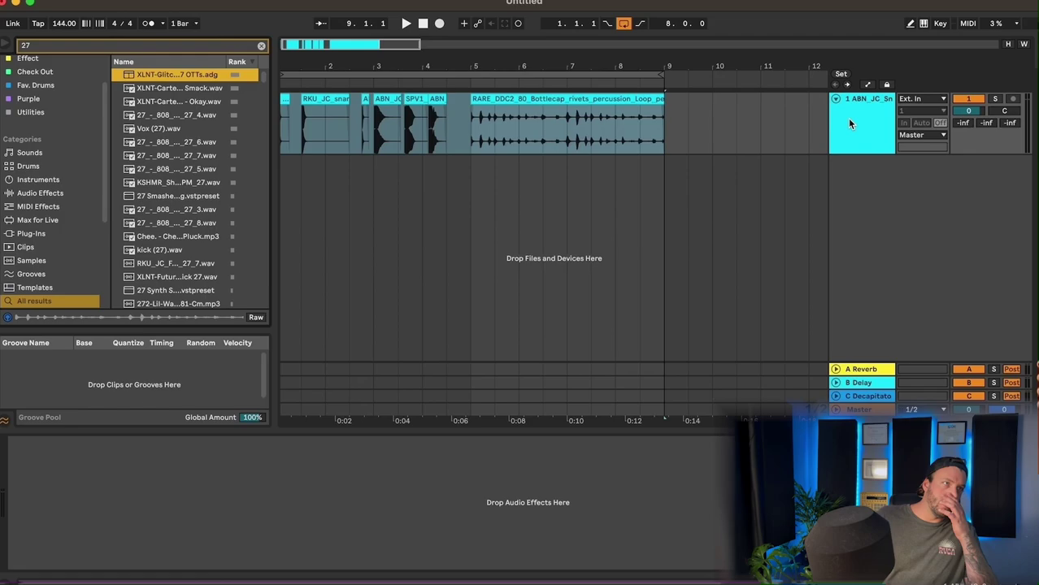
{"action": "key", "text": "Return"}
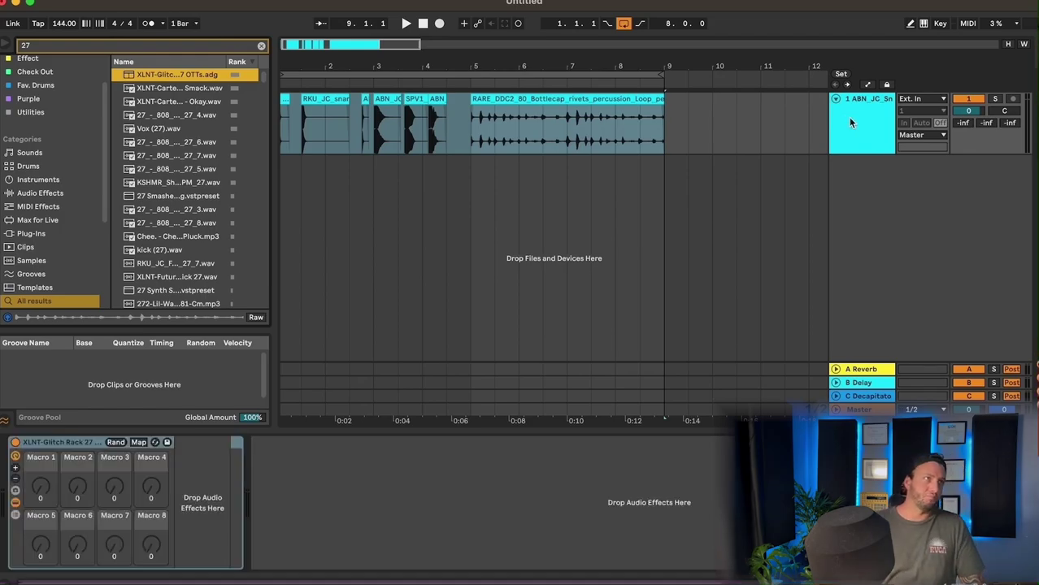
{"action": "left_click", "coordinate": [406, 188]}
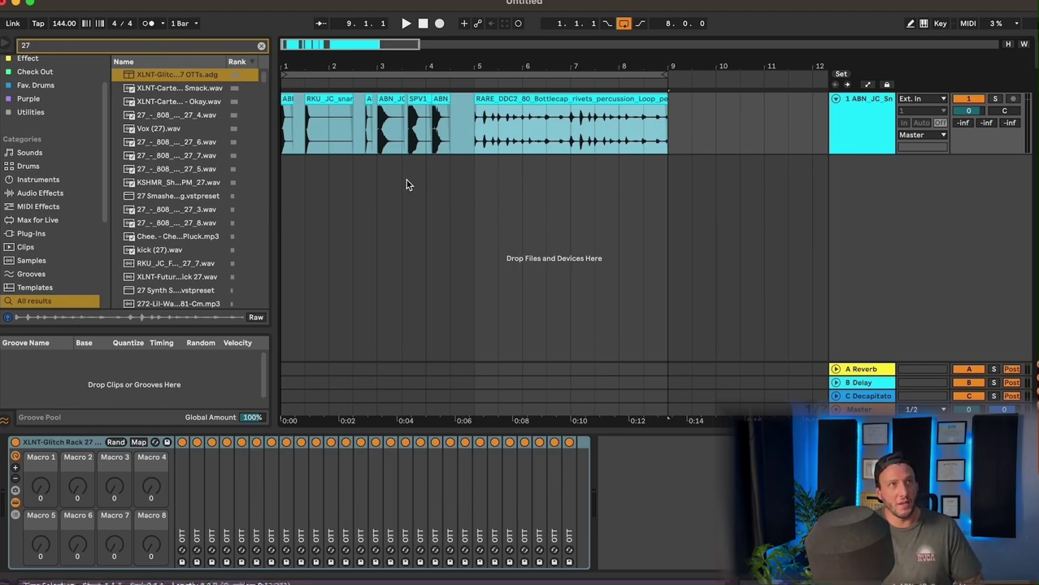
{"action": "key", "text": "space"}
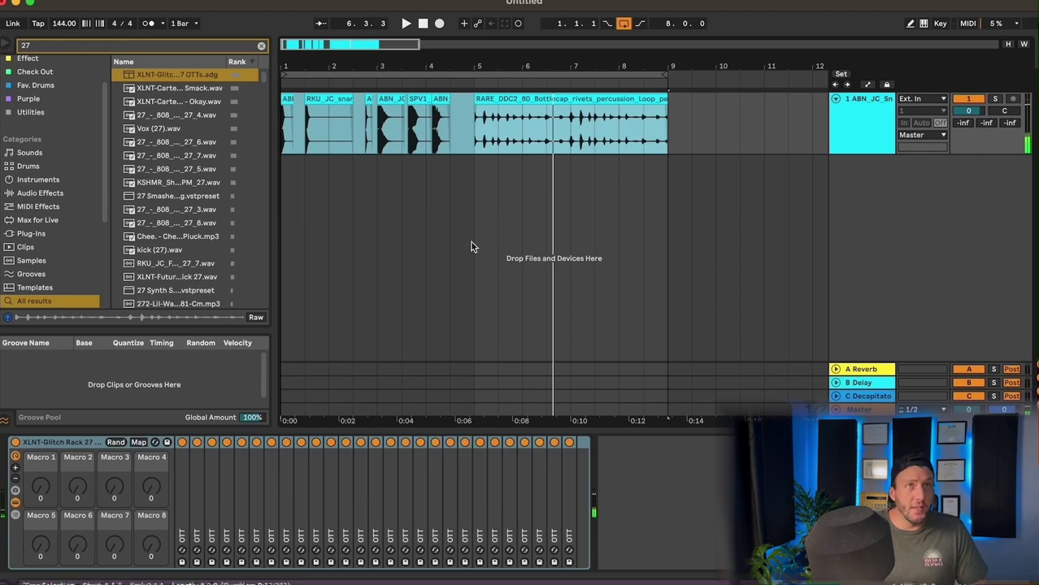
Step: Record the processed drums from bar 1 onto a new audio track with input set to Resampling
{"action": "left_click", "coordinate": [291, 115]}
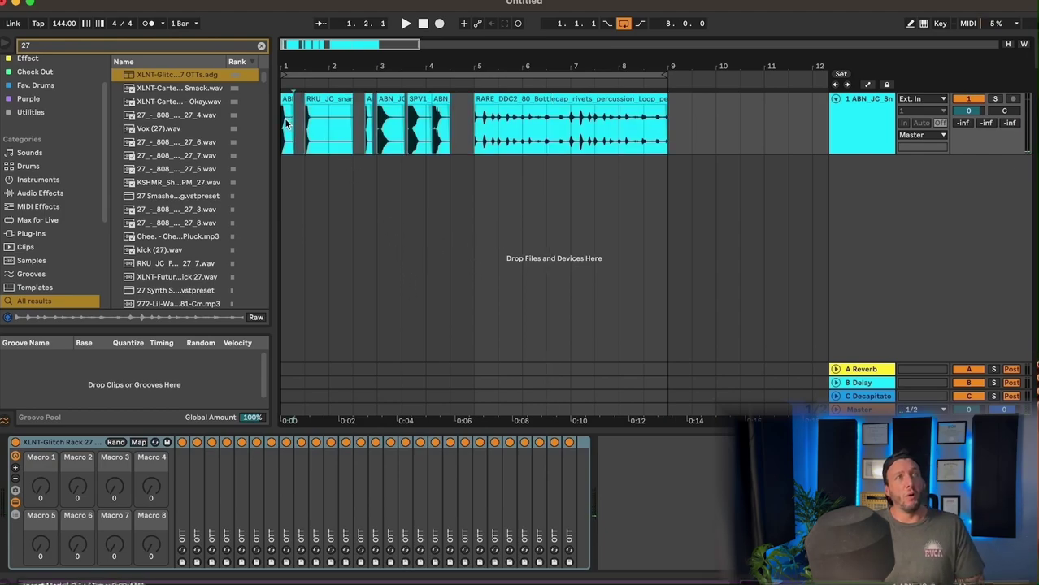
{"action": "key", "text": "super+t"}
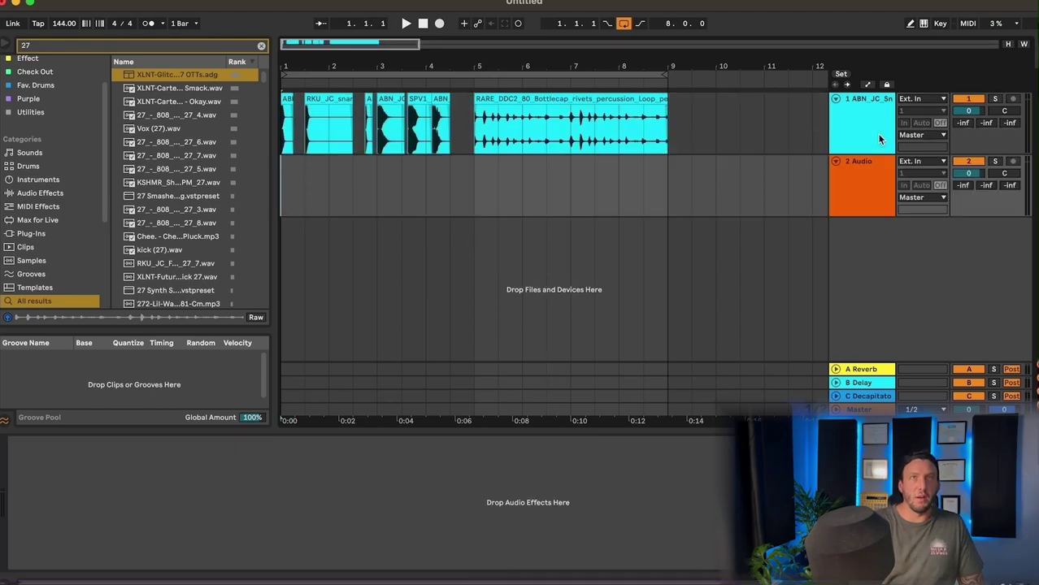
{"action": "left_click", "coordinate": [919, 161]}
{"action": "left_click", "coordinate": [917, 184]}
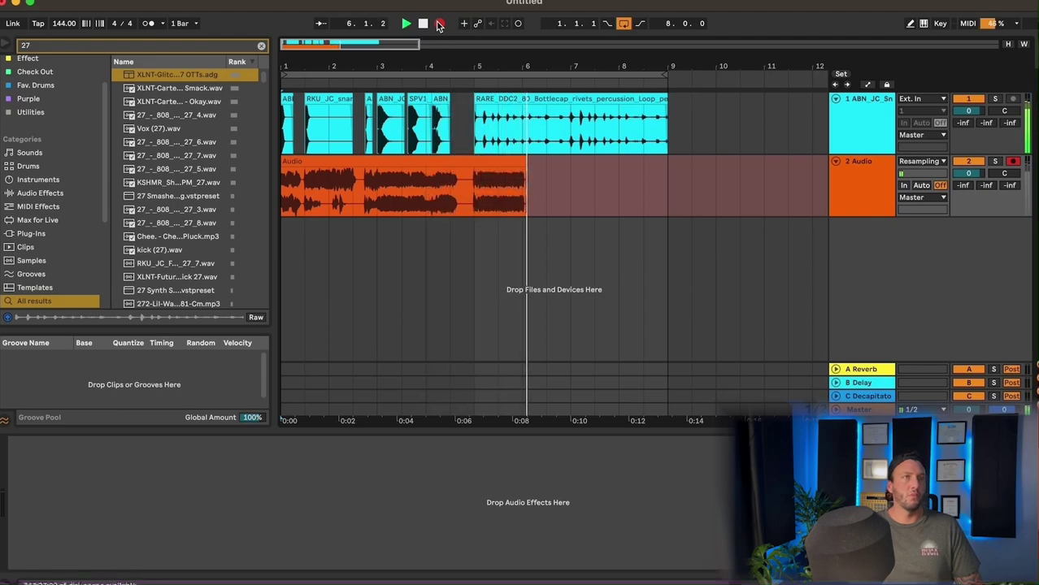
{"action": "key", "text": "space"}
Step: Move the recording to a third track and consolidate track 1's bars 1–5, keeping Complex warp
{"action": "left_click_drag", "start_coordinate": [407, 160], "coordinate": [403, 236]}
{"action": "left_click_drag", "start_coordinate": [459, 122], "coordinate": [283, 122]}
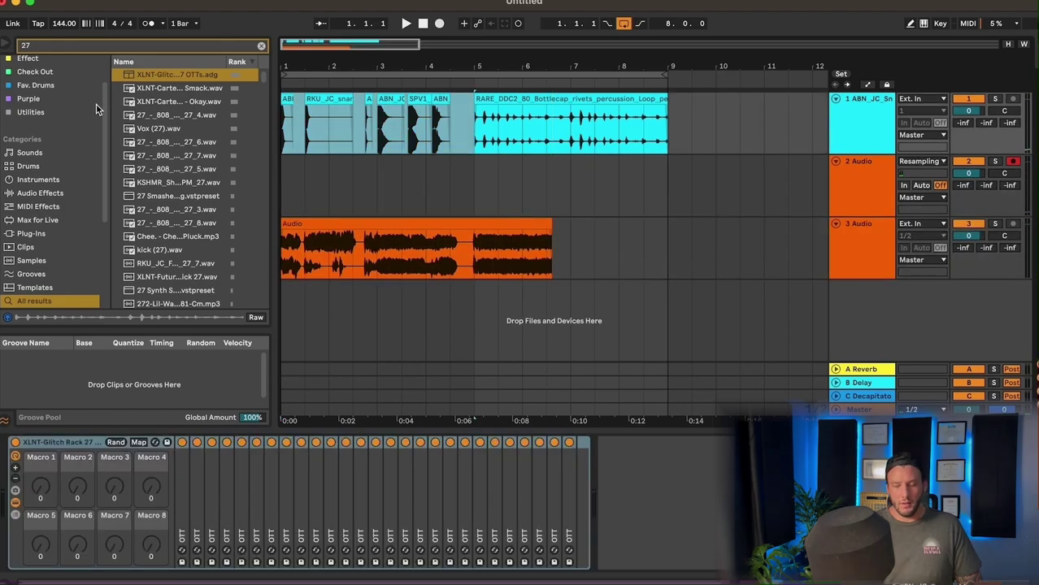
{"action": "key", "text": "super+j"}
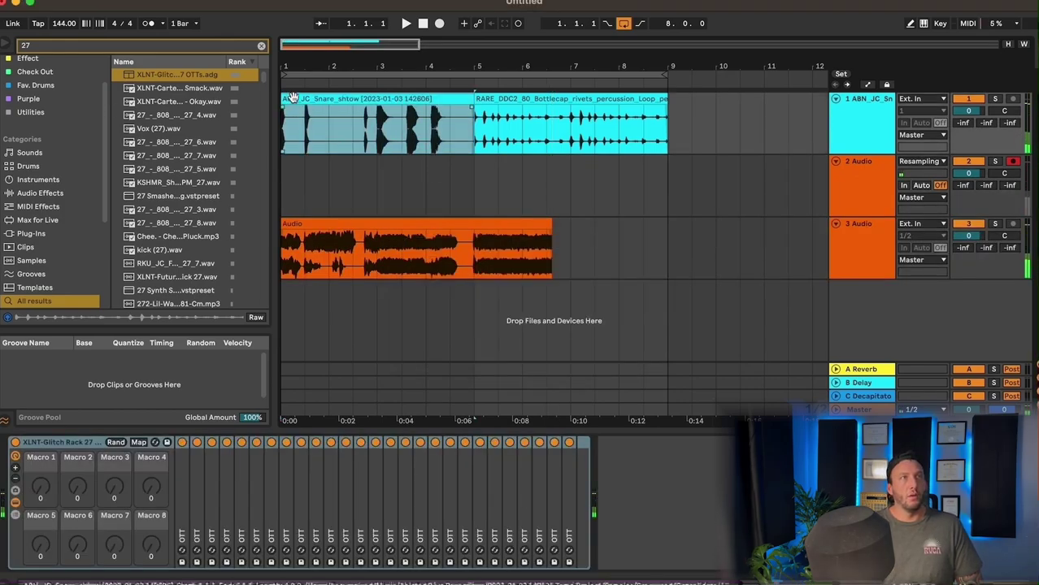
{"action": "double_click", "coordinate": [298, 95]}
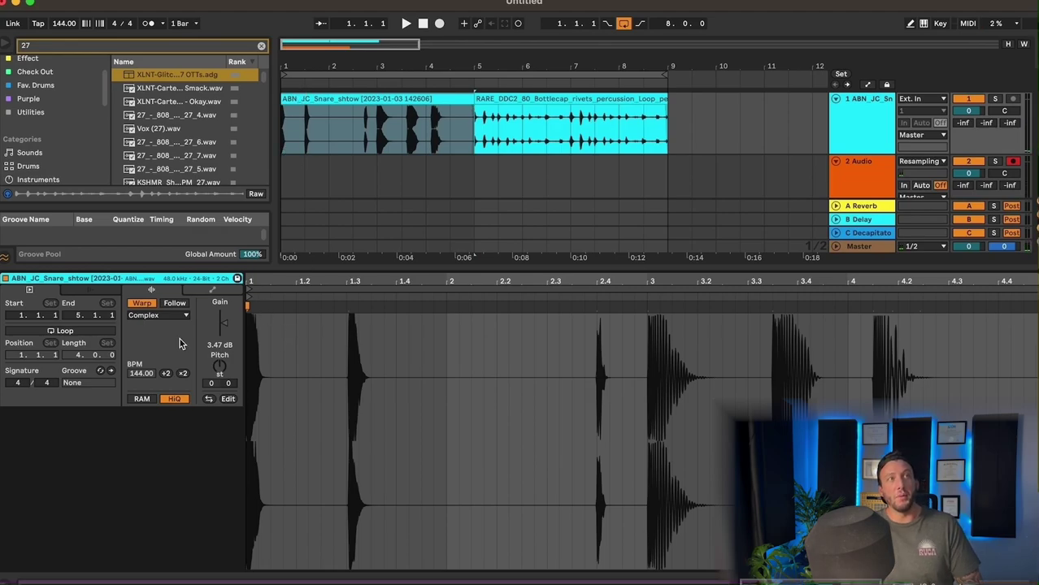
{"action": "left_click", "coordinate": [178, 317]}
{"action": "left_click", "coordinate": [179, 364]}
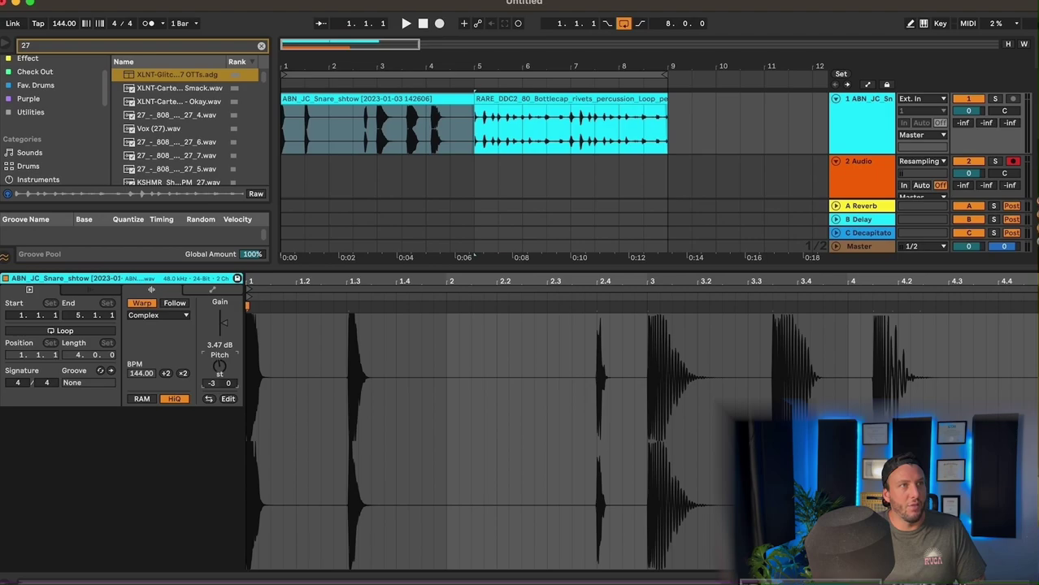
Step: Transpose the snare clip up to +36 semitones while resampling, then stop recording
{"action": "left_click", "coordinate": [283, 183]}
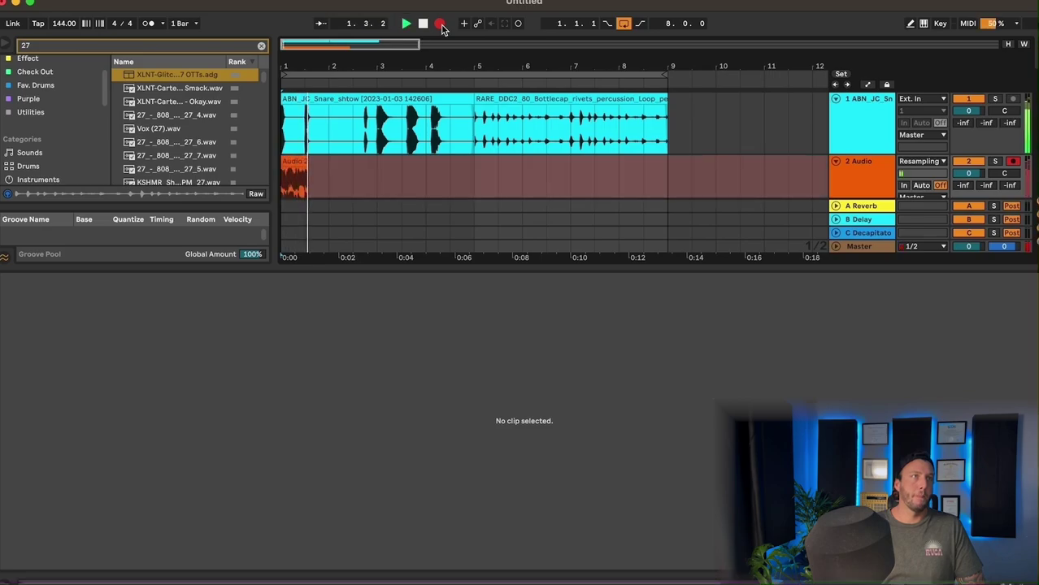
{"action": "left_click", "coordinate": [390, 98]}
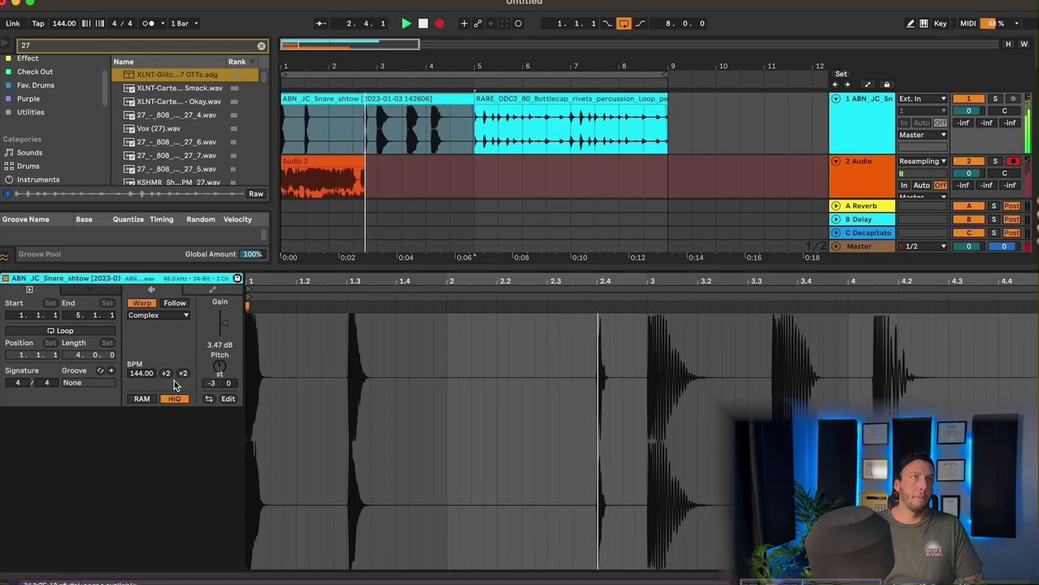
{"action": "left_click_drag", "start_coordinate": [220, 366], "coordinate": [219, 345]}
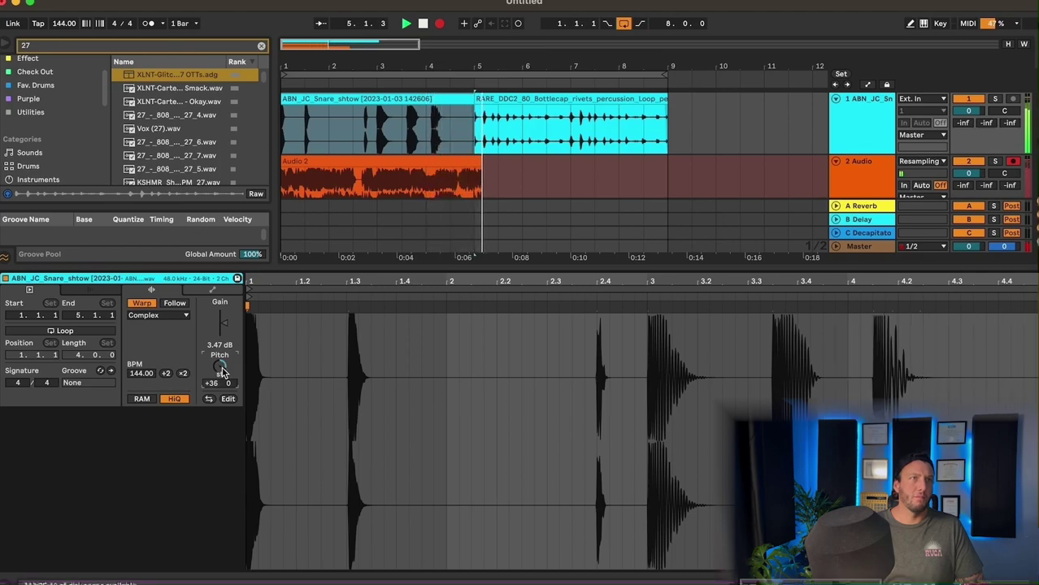
{"action": "key", "text": "F9"}
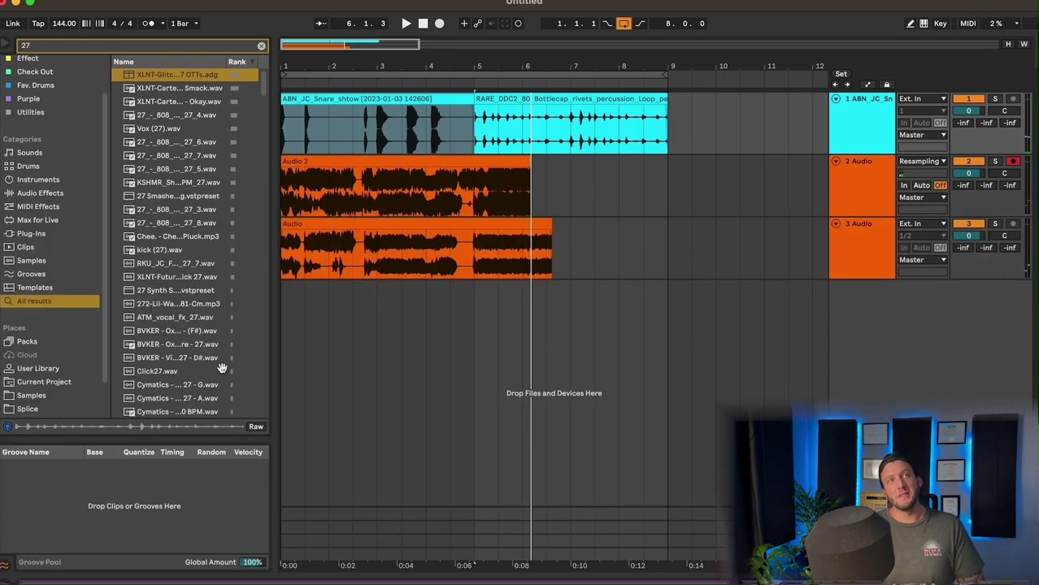
Step: Fit the arrangement to the window and delete the first beat across all tracks
{"action": "key", "text": "w"}
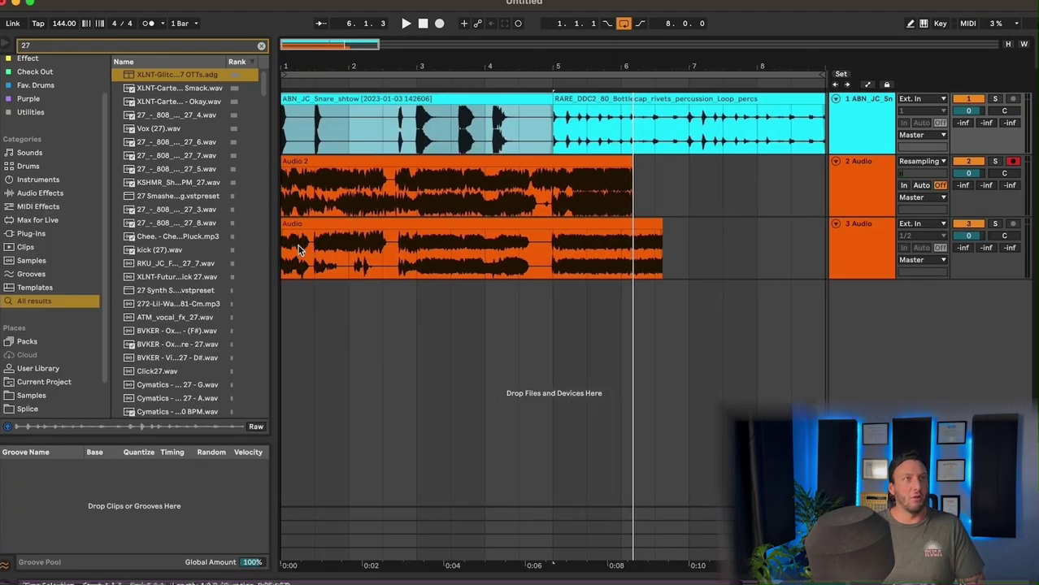
{"action": "key", "text": "space"}
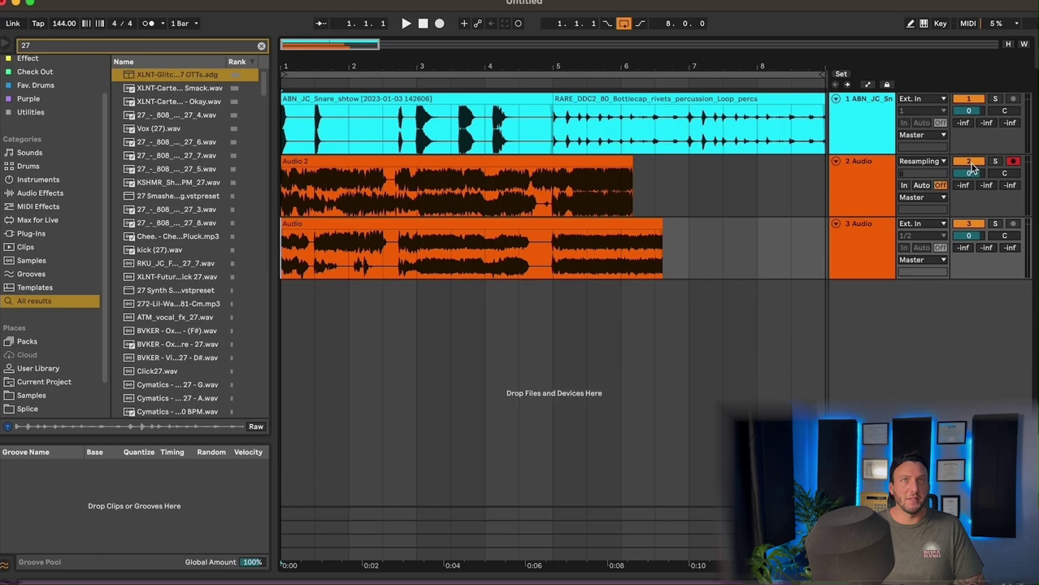
{"action": "key", "text": "space"}
{"action": "scroll", "coordinate": [307, 276], "scroll_direction": "up", "scroll_amount": 2}
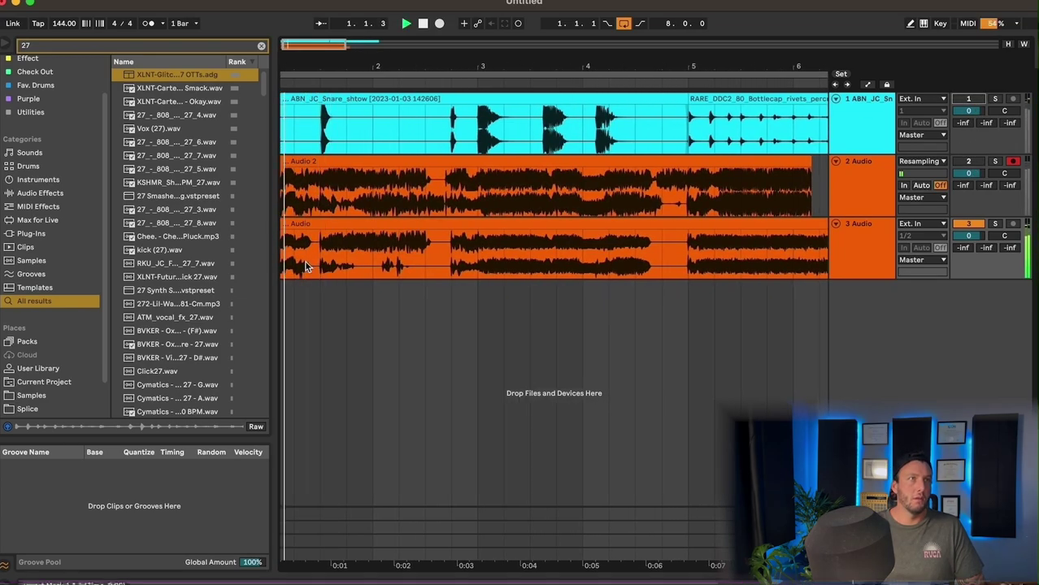
{"action": "left_click_drag", "start_coordinate": [313, 266], "coordinate": [326, 261]}
{"action": "key", "text": "space"}
{"action": "key", "text": "super+shift+BackSpace"}
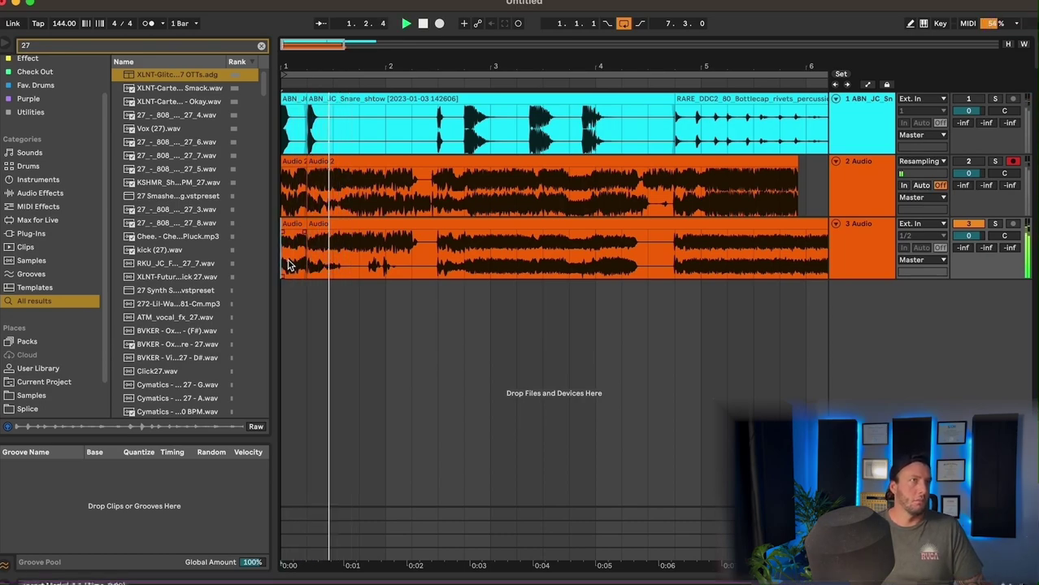
{"action": "key", "text": "space"}
{"action": "key", "text": "space"}
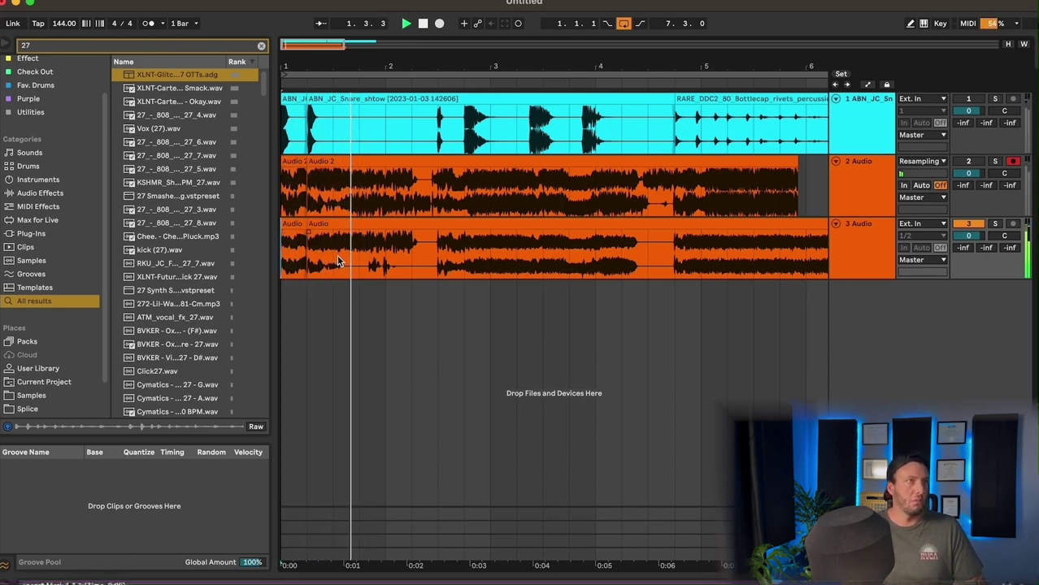
Step: Cut the Audio 3 clip and consolidate its opening slice into one clip
{"action": "left_click", "coordinate": [407, 265]}
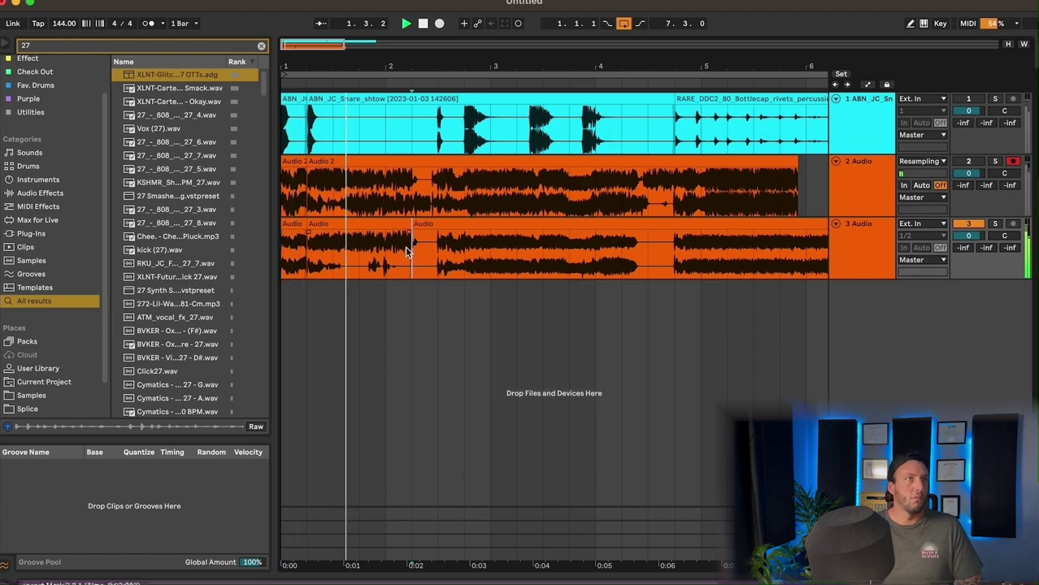
{"action": "left_click_drag", "start_coordinate": [406, 248], "coordinate": [267, 245]}
{"action": "key", "text": "super+j"}
{"action": "key", "text": "Return"}
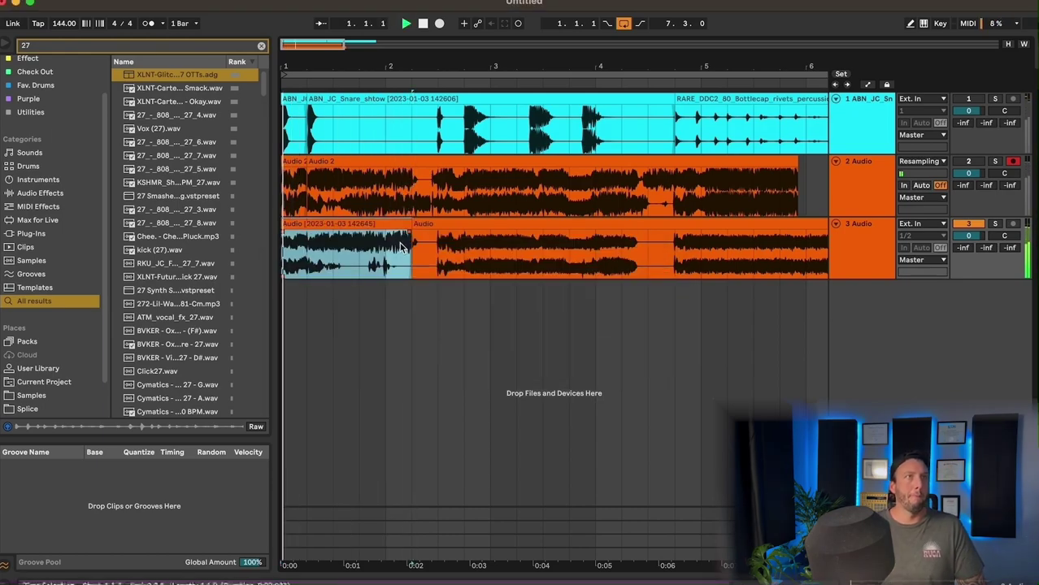
Step: Shift the later Audio 3 clip back, then consolidate, trim and move the first clip to a new track
{"action": "left_click", "coordinate": [417, 244]}
{"action": "left_click_drag", "start_coordinate": [413, 230], "coordinate": [438, 230]}
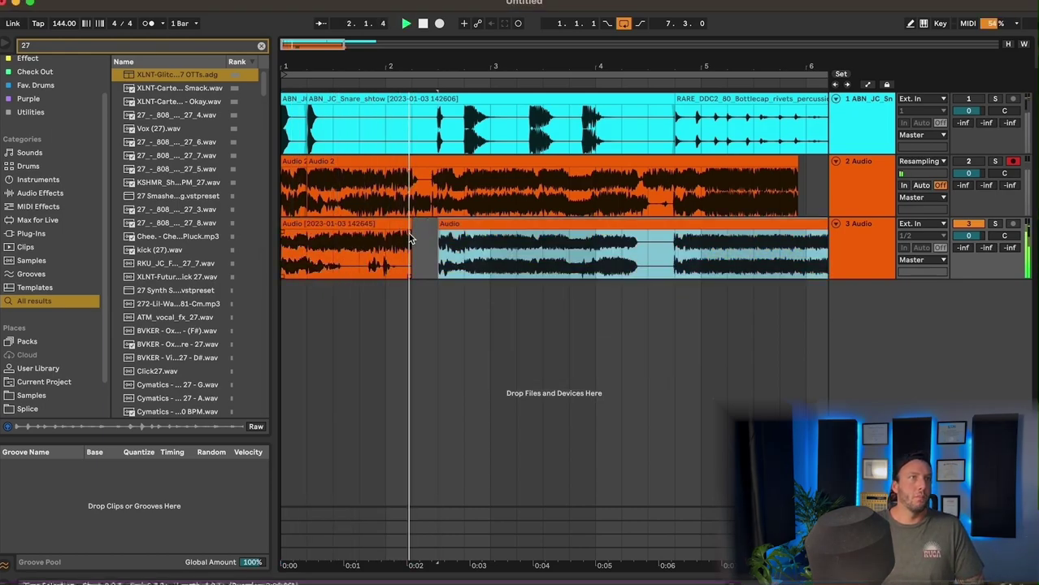
{"action": "left_click", "coordinate": [341, 244]}
{"action": "left_click", "coordinate": [317, 232]}
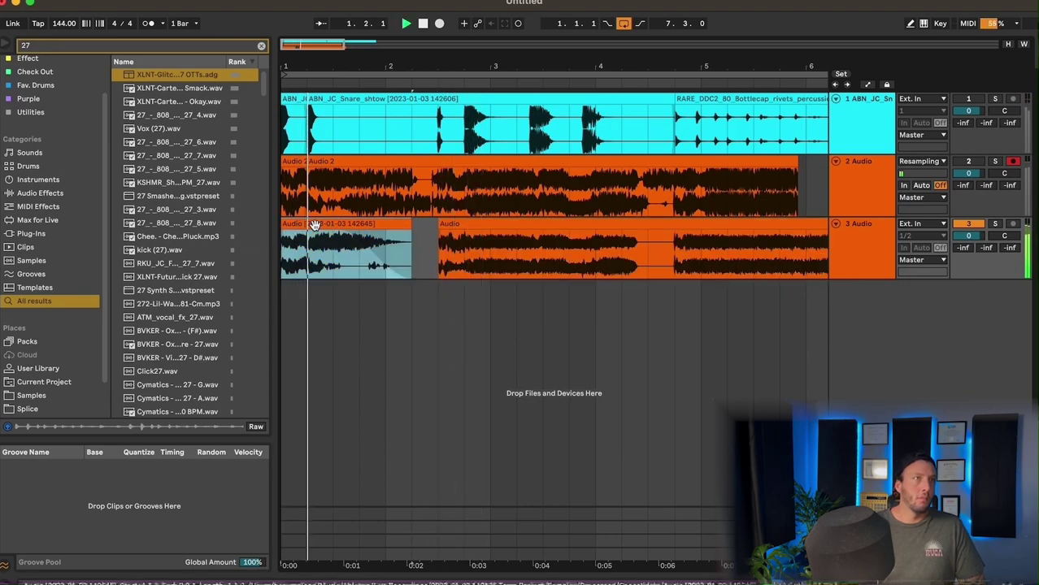
{"action": "key", "text": "super+j"}
{"action": "key", "text": "Return"}
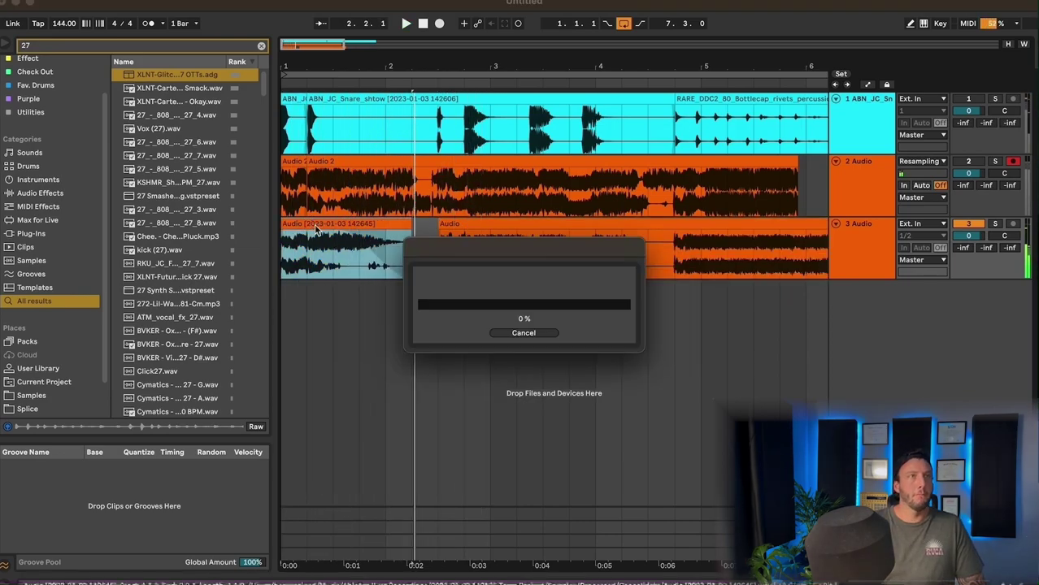
{"action": "left_click_drag", "start_coordinate": [405, 226], "coordinate": [383, 226]}
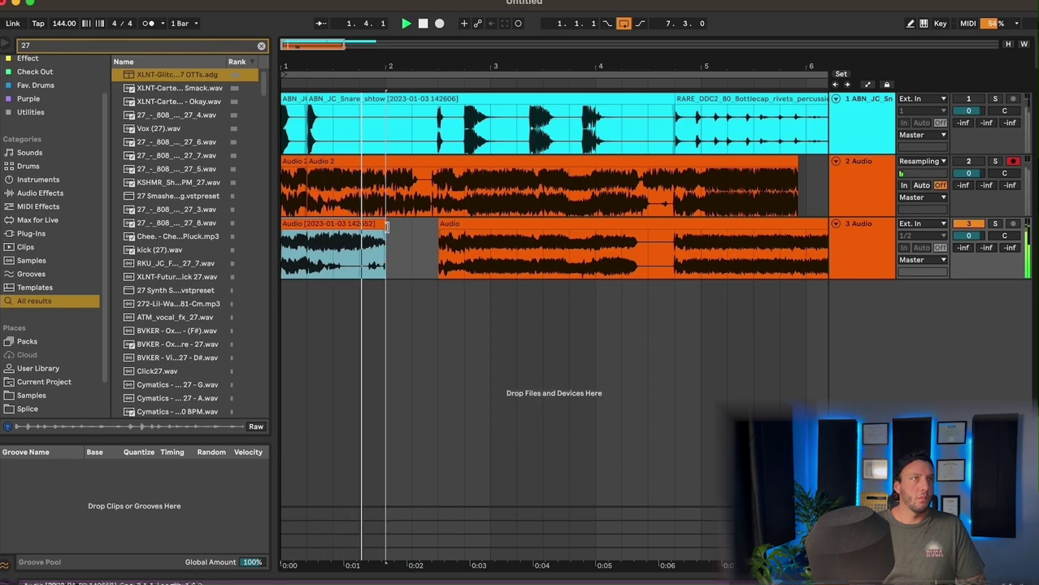
{"action": "left_click_drag", "start_coordinate": [330, 260], "coordinate": [330, 313]}
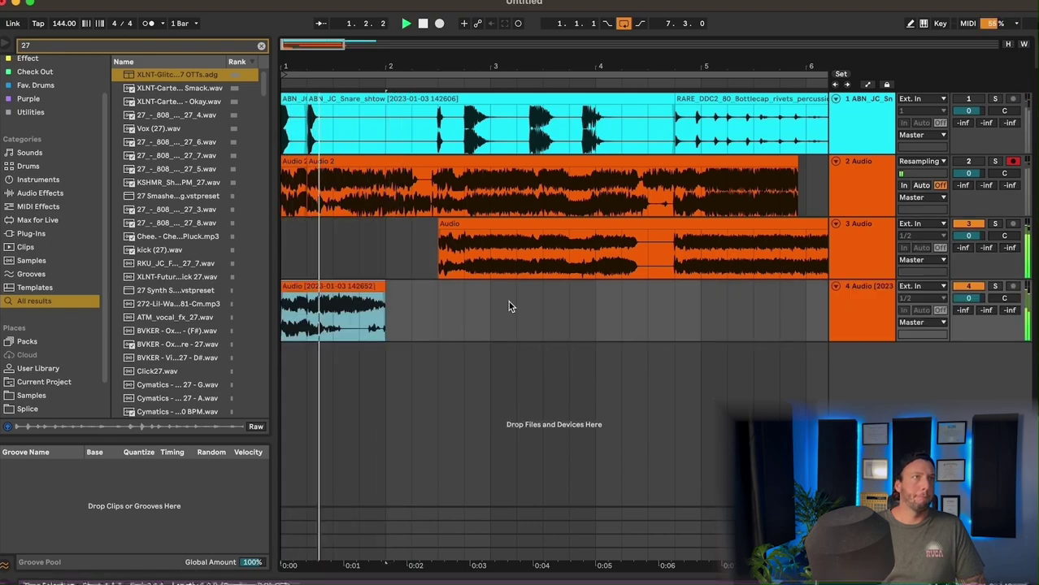
{"action": "double_click", "coordinate": [873, 310]}
Step: Load Reverb onto track 4 and set its Dry/Wet to 13%
{"action": "key", "text": "super+f"}
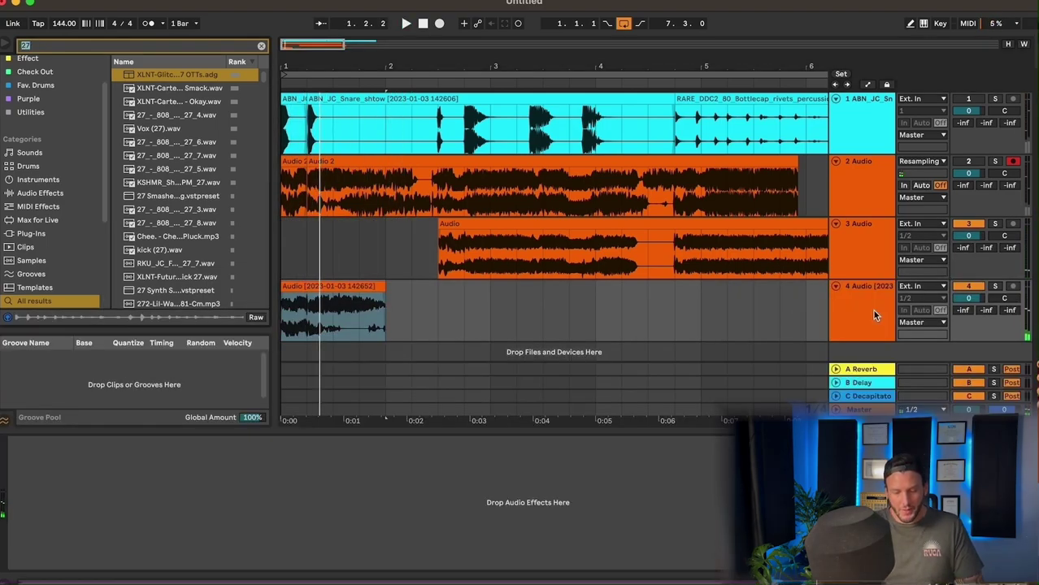
{"action": "type", "text": "reverb"}
{"action": "key", "text": "Down"}
{"action": "key", "text": "Return"}
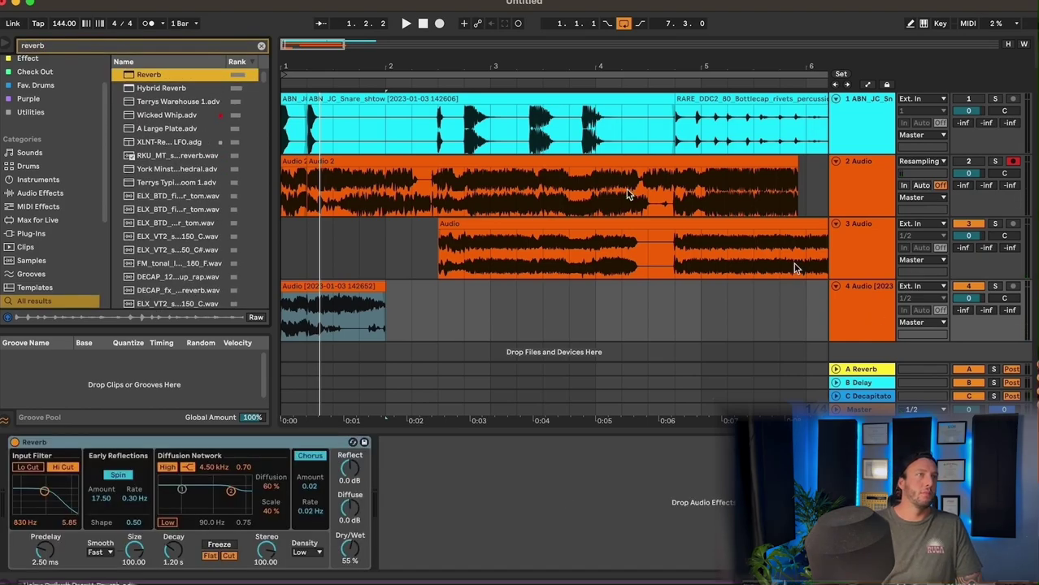
{"action": "key", "text": "space"}
{"action": "left_click", "coordinate": [382, 512]}
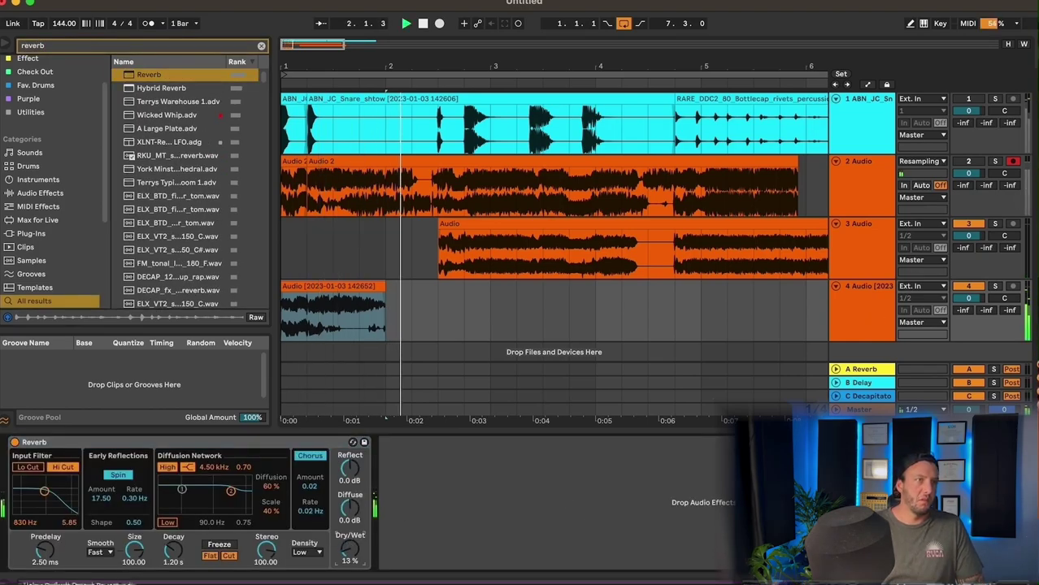
Step: Add a Saturator before the Reverb and set it to Medium Curve
{"action": "key", "text": "super+f"}
{"action": "type", "text": "satu"}
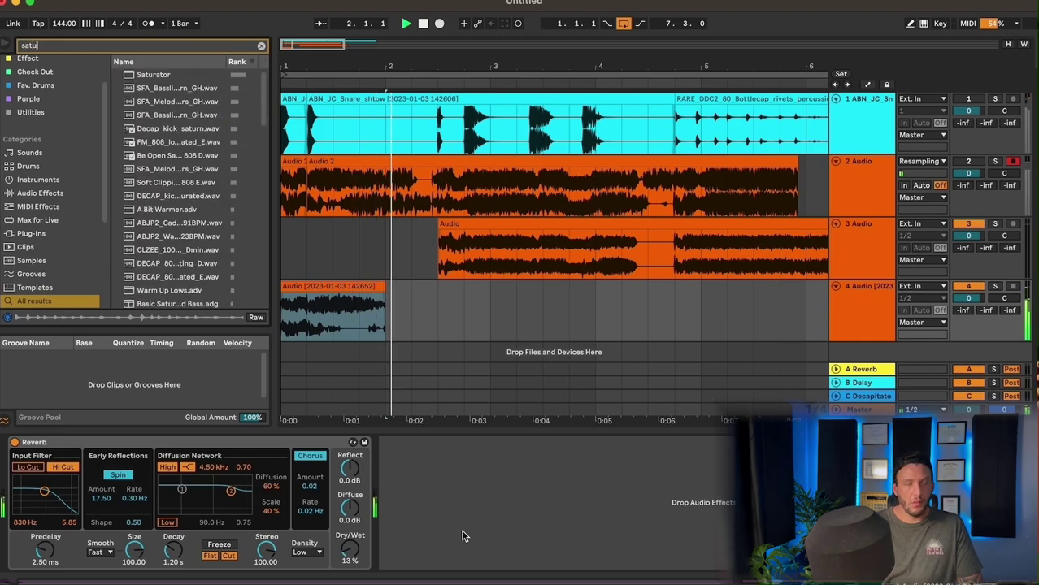
{"action": "key", "text": "Down"}
{"action": "key", "text": "Return"}
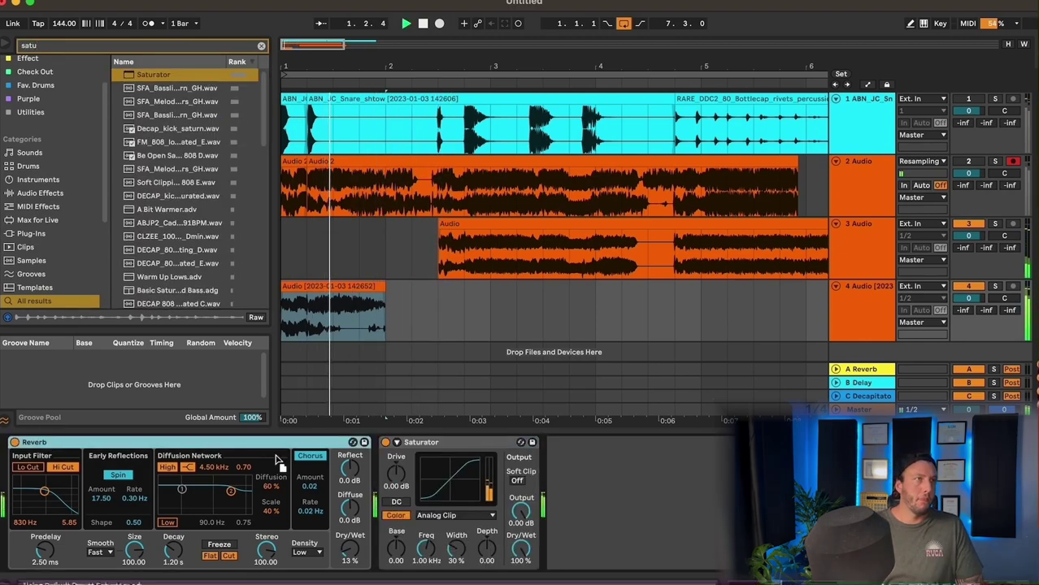
{"action": "left_click_drag", "start_coordinate": [34, 442], "coordinate": [566, 482]}
{"action": "left_click", "coordinate": [78, 515]}
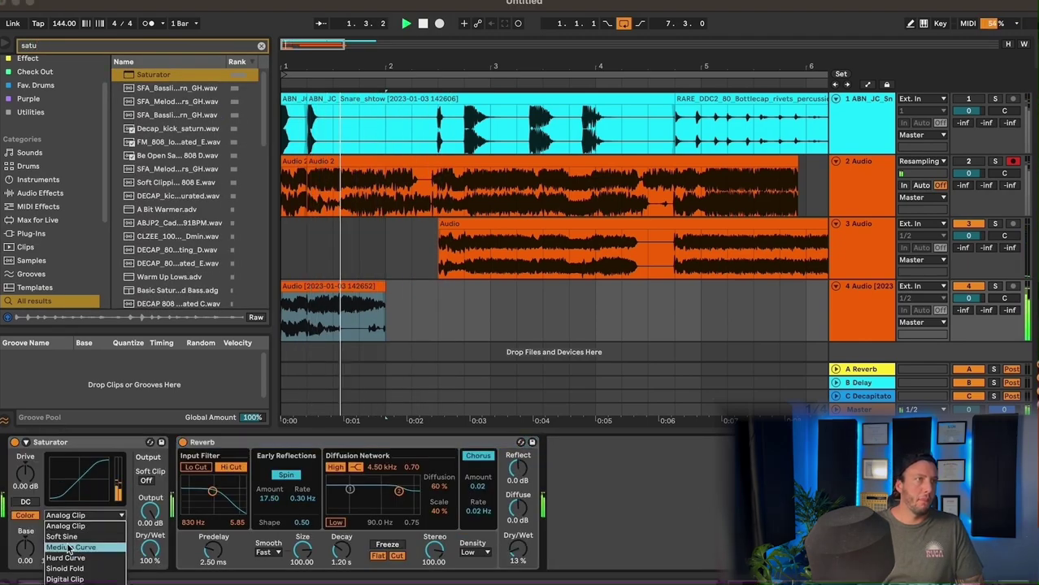
{"action": "left_click", "coordinate": [81, 536]}
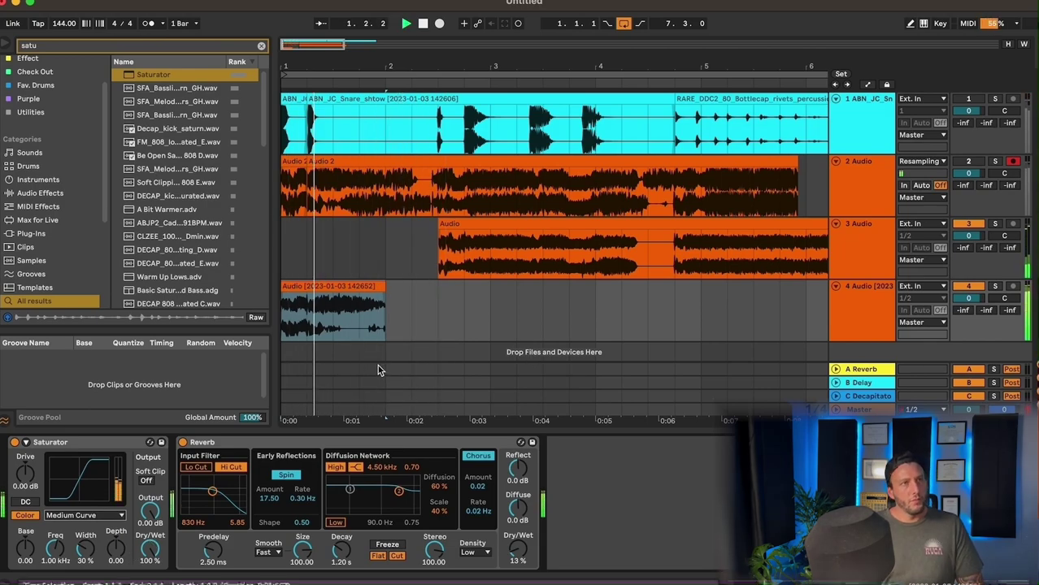
{"action": "key", "text": "super+alt+l"}
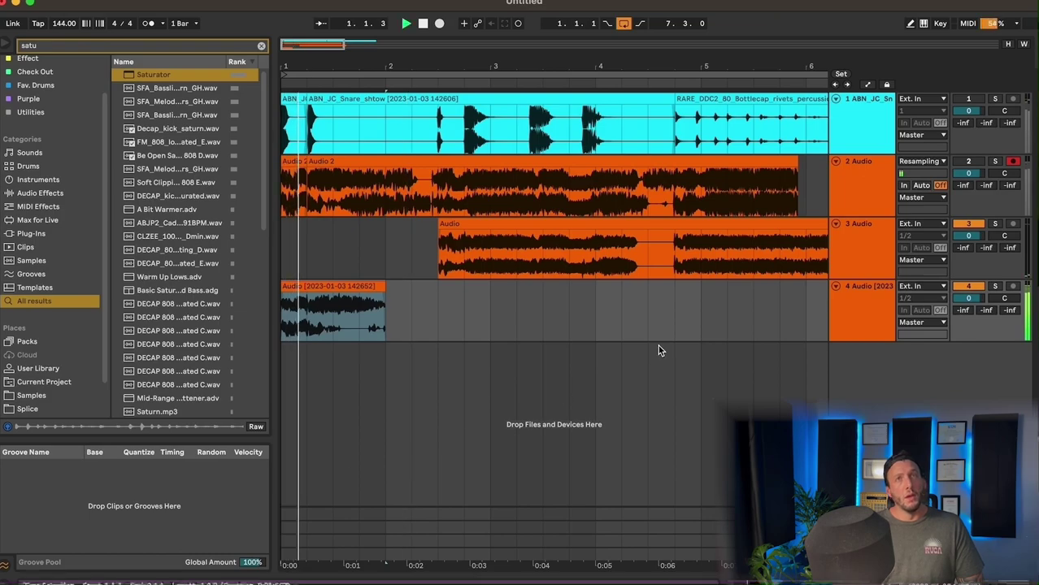